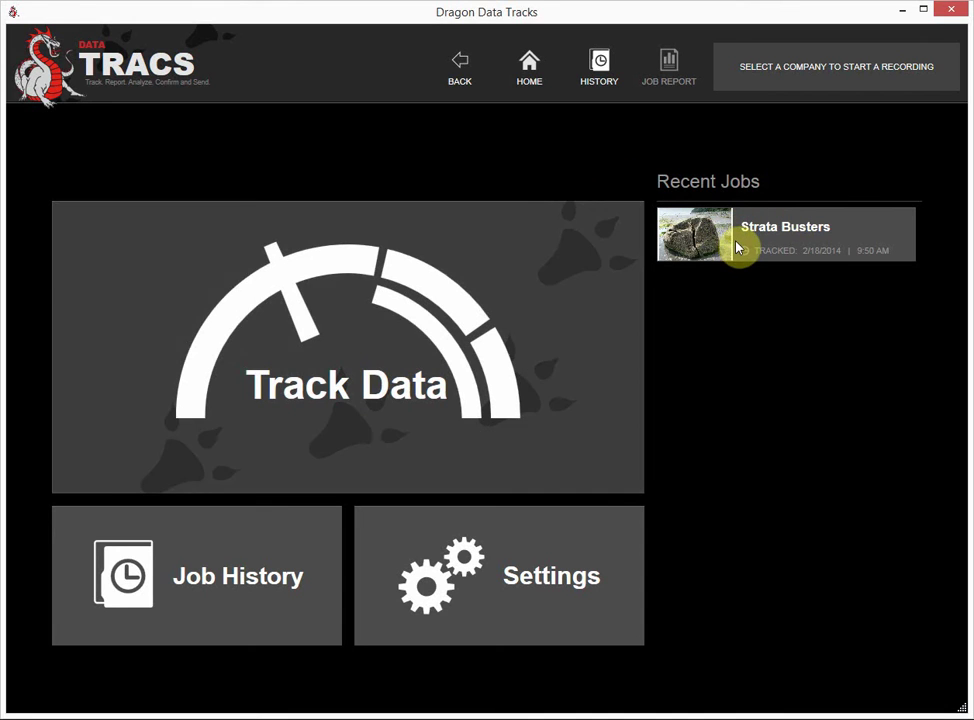
# Show the Strata Busters job's details (9:50:10–9:50:20 AM) from Job History
pyautogui.click(268, 568)
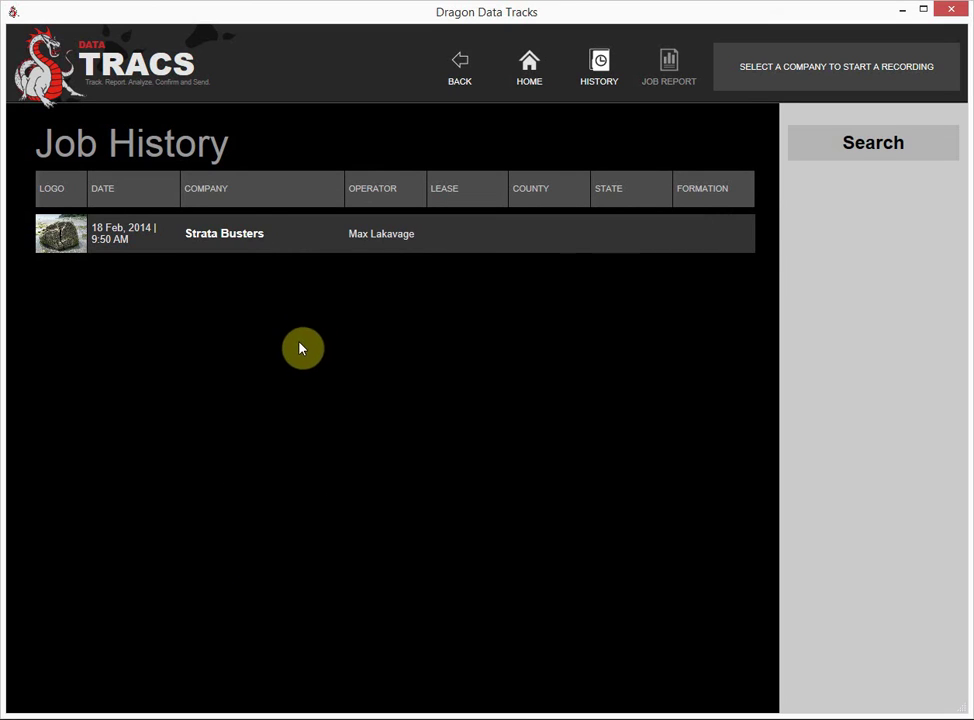
pyautogui.click(228, 249)
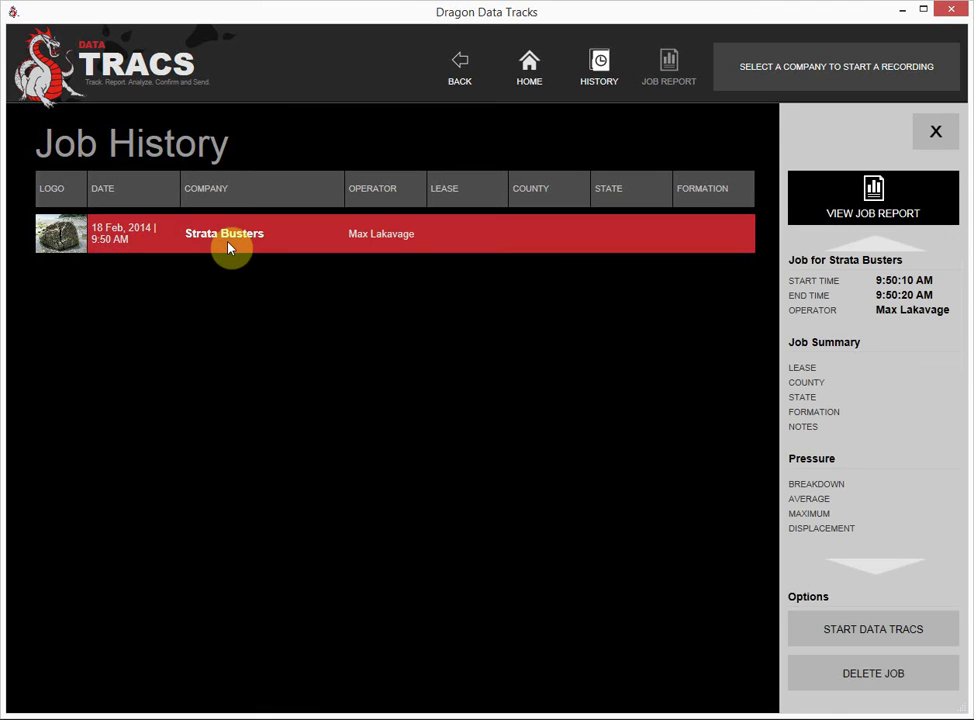
pyautogui.click(225, 233)
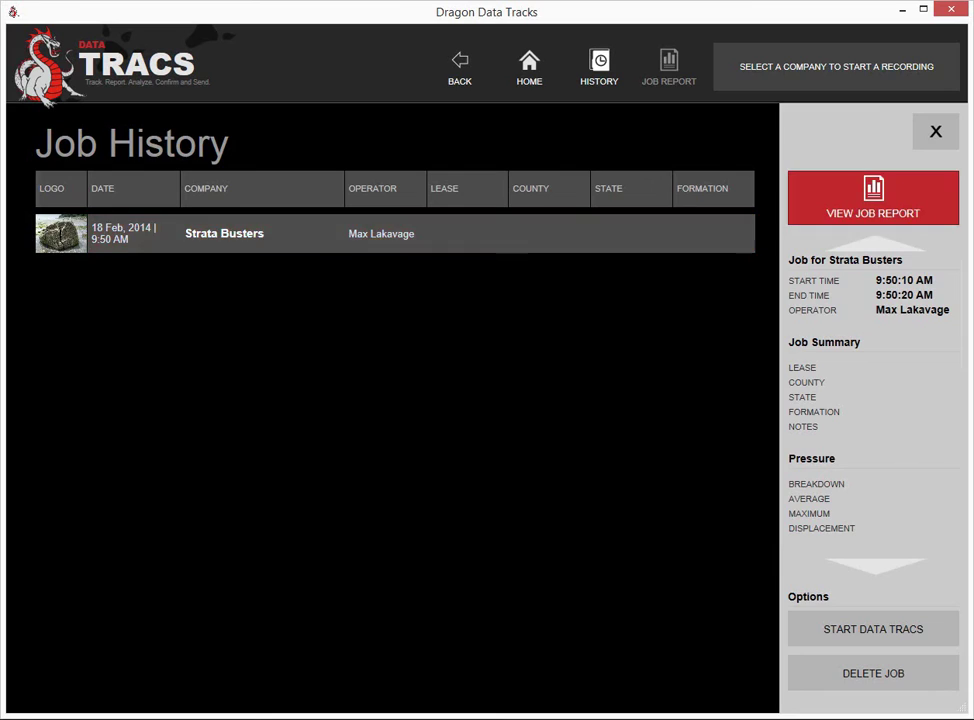
# In the job report's Job Summary, enter Lease Fremen and County Arrakis, leaving State blank
pyautogui.click(873, 197)
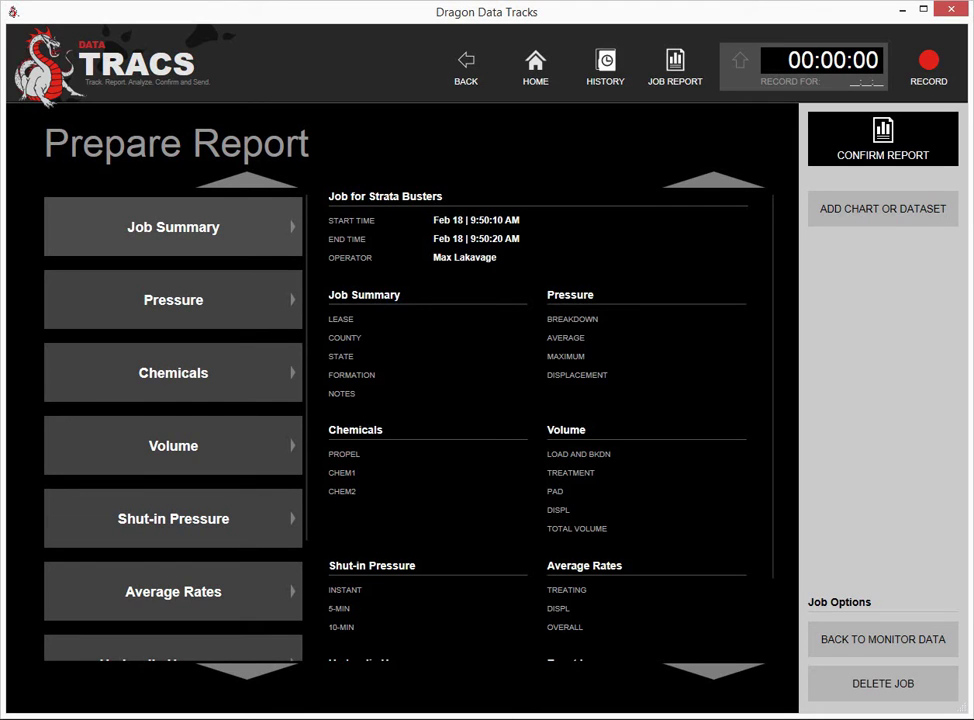
pyautogui.click(173, 227)
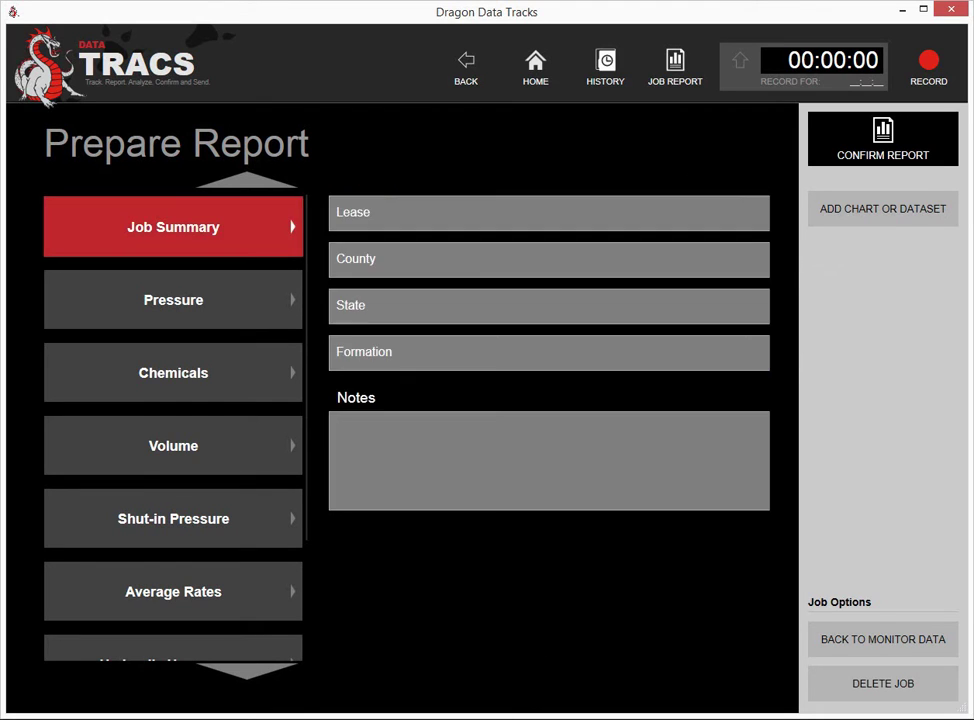
pyautogui.click(549, 213)
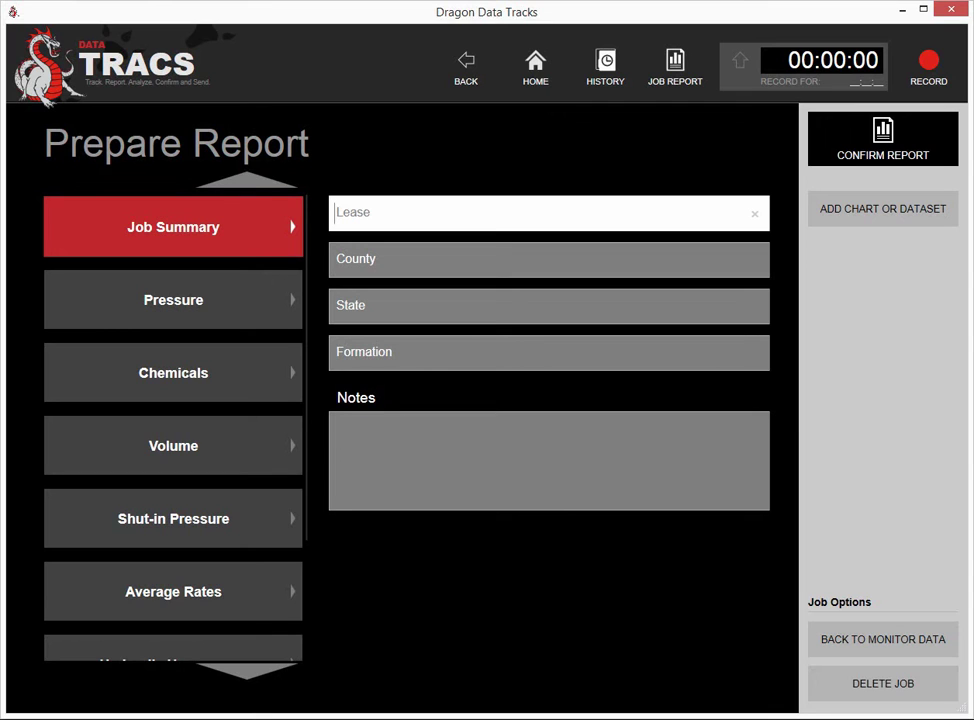
pyautogui.write('Fremen')
pyautogui.click(549, 259)
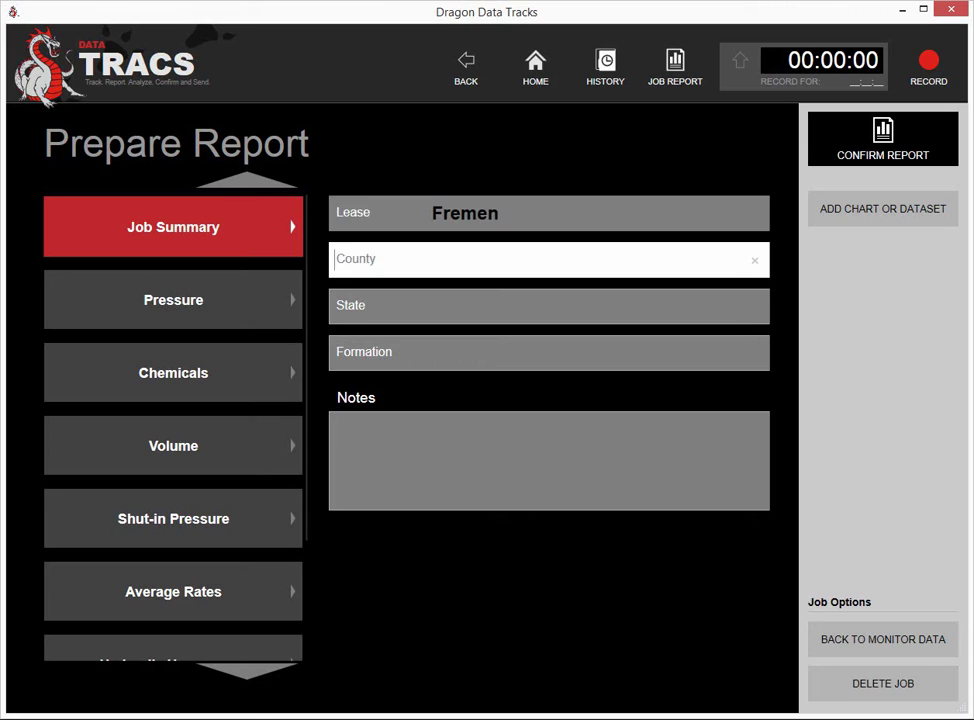
pyautogui.write('Arrakis')
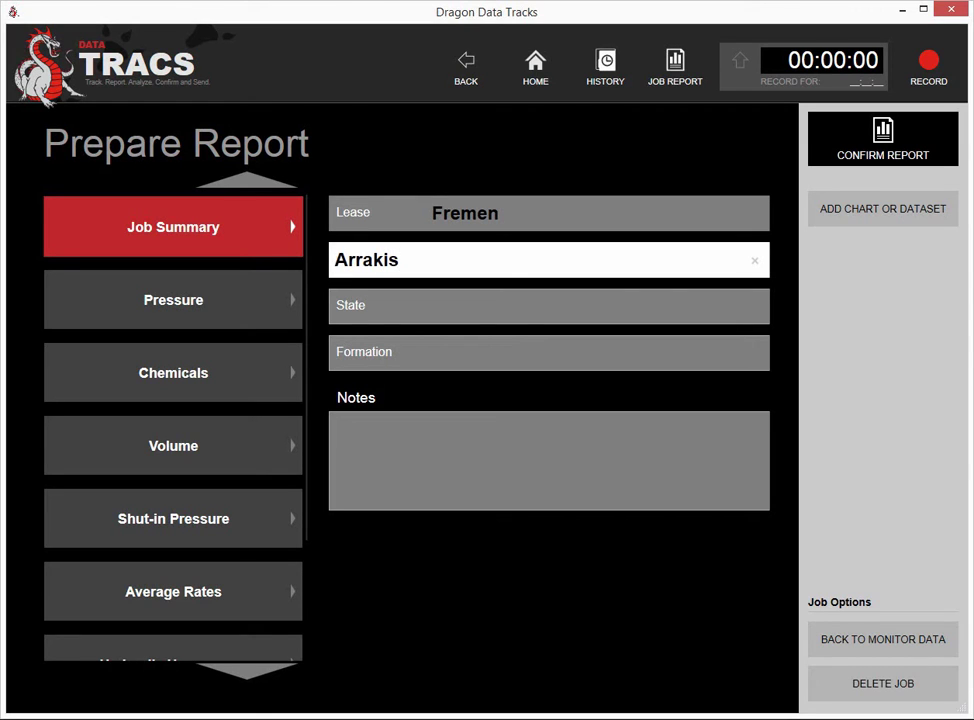
pyautogui.click(549, 306)
pyautogui.click(549, 213)
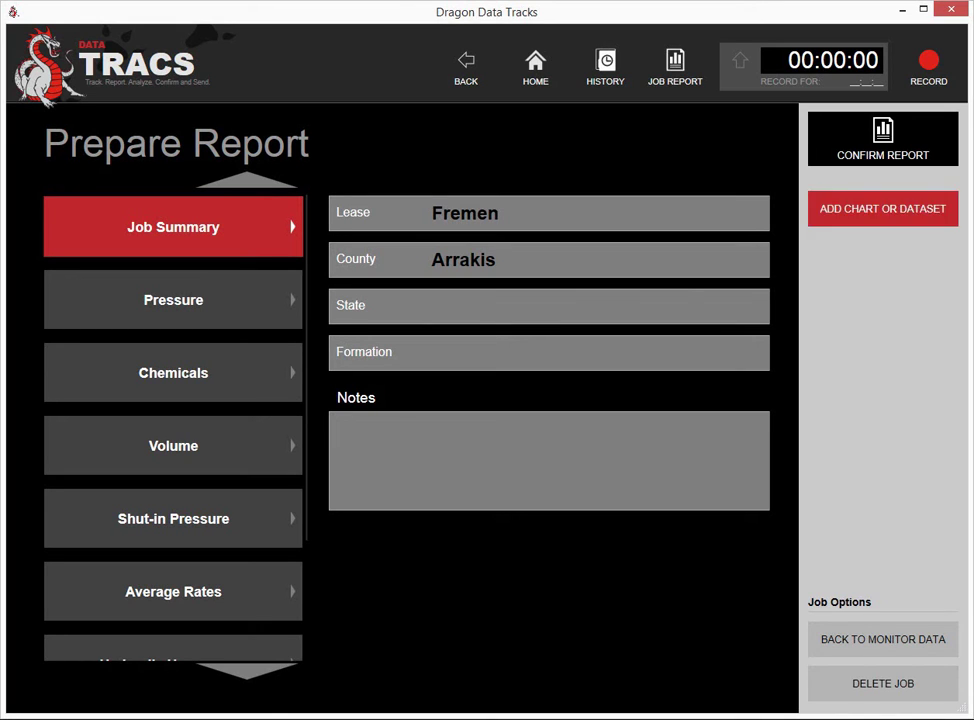
# Add a report chart plotting the PUMP 2 PRESSURE sensor in PSI units
pyautogui.click(882, 208)
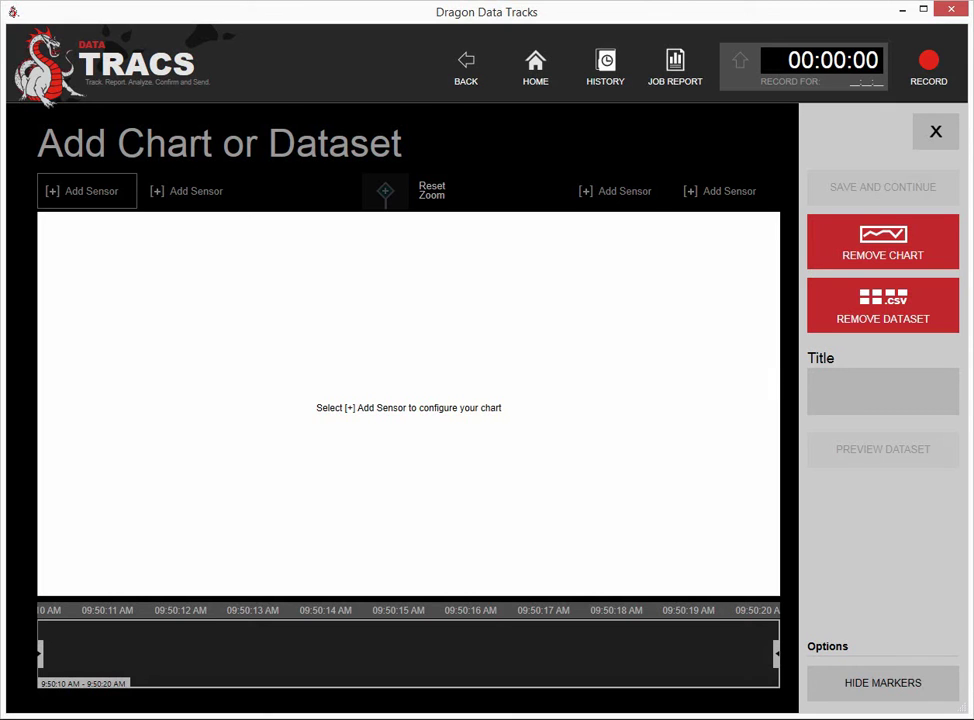
pyautogui.click(86, 191)
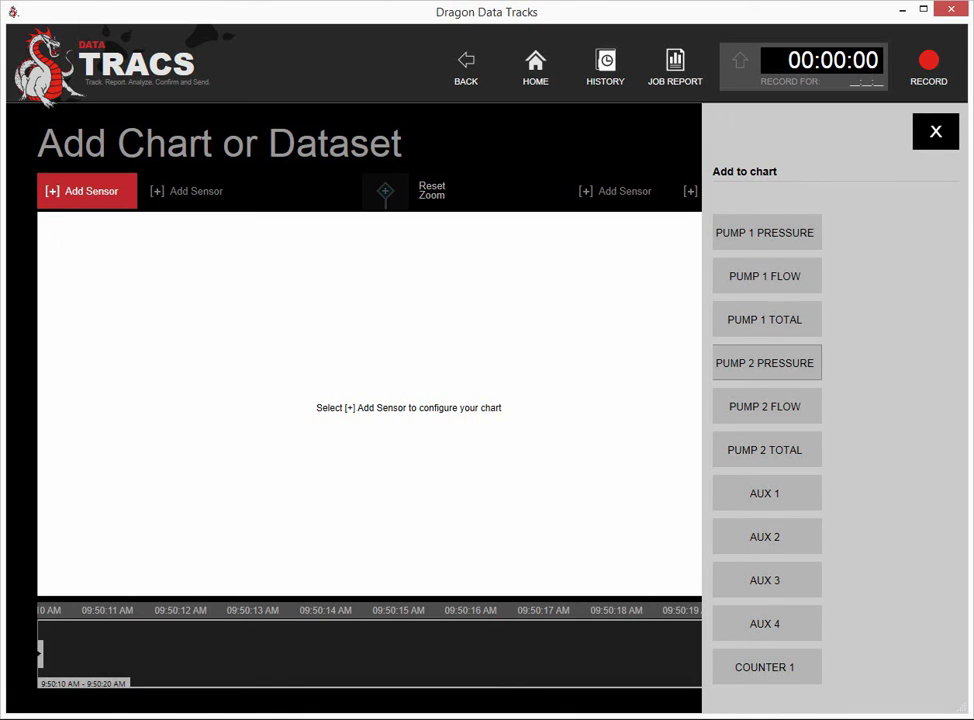
pyautogui.click(765, 363)
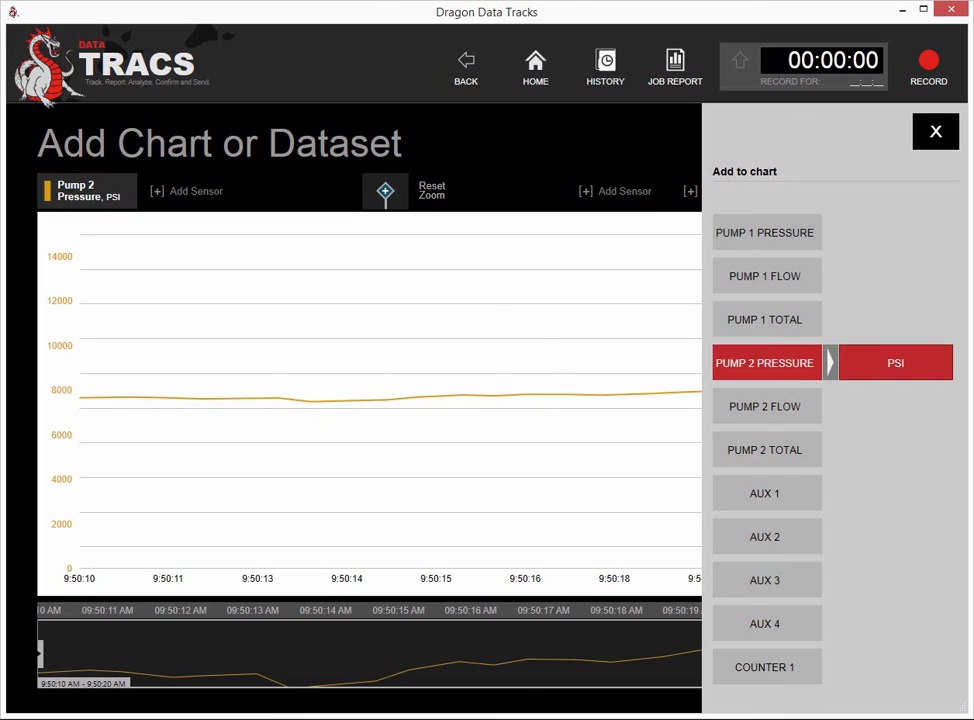
pyautogui.click(896, 363)
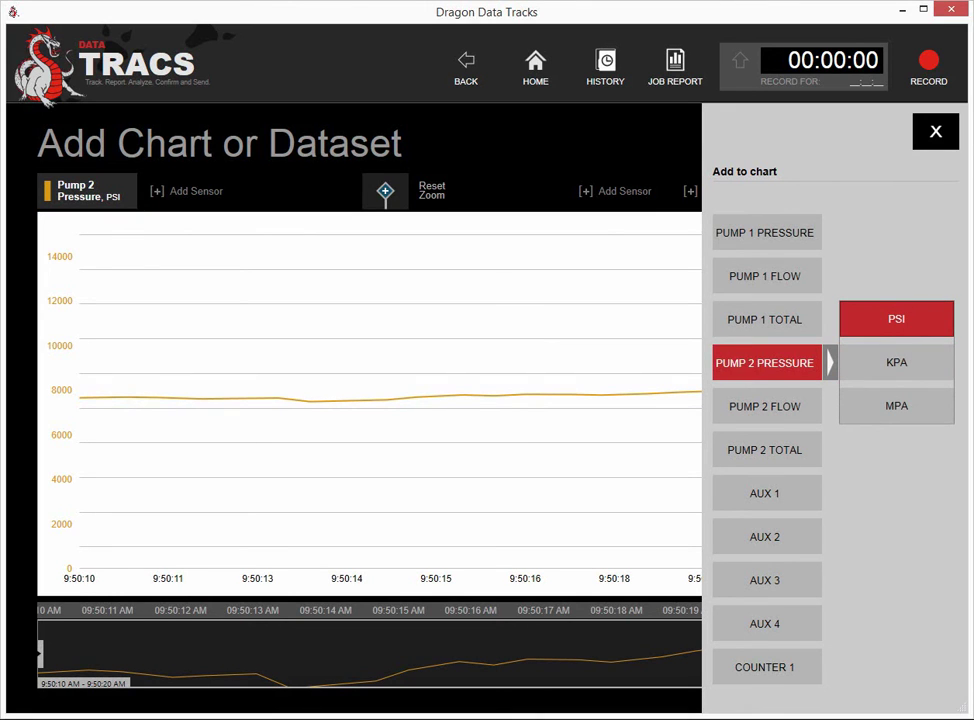
pyautogui.click(896, 319)
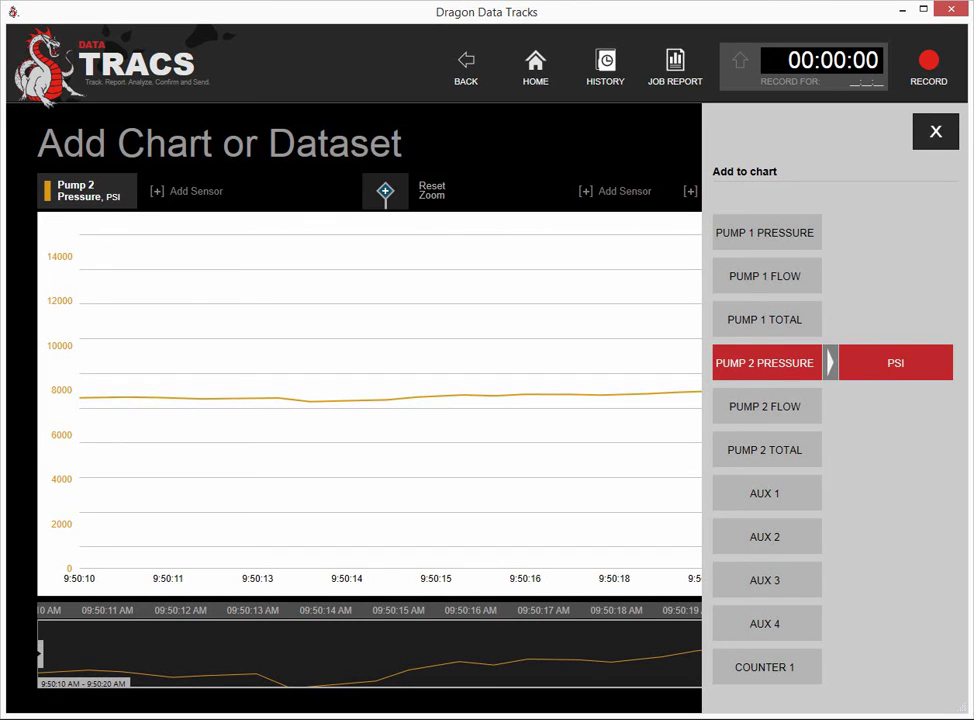
pyautogui.click(935, 131)
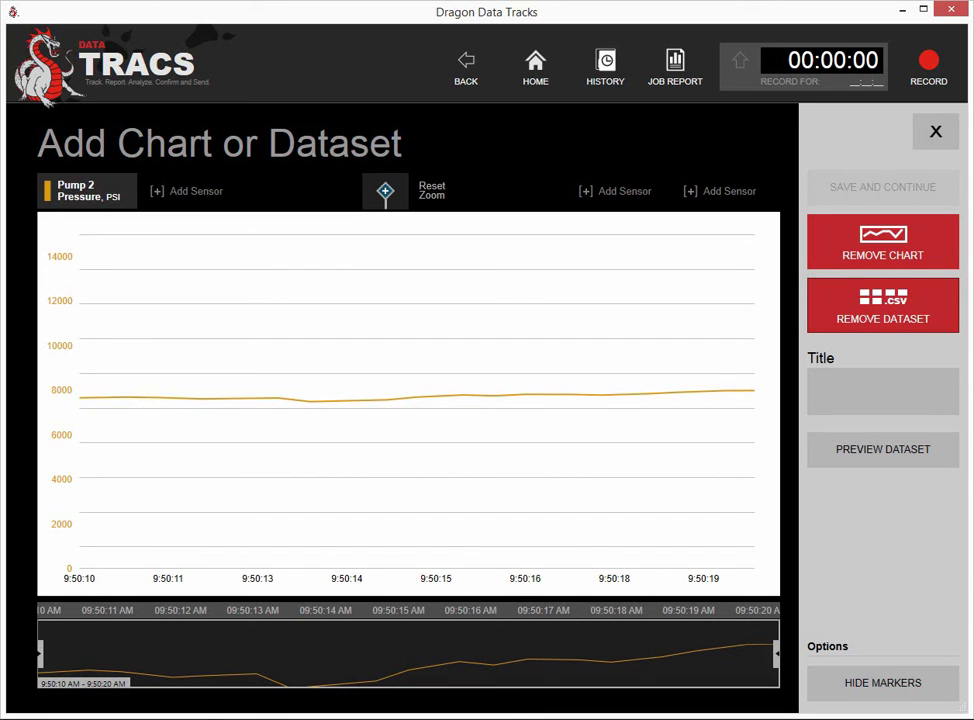
# Title the Pump 2 chart 'Job report', keep its dataset included, and save it to the report
pyautogui.click(822, 325)
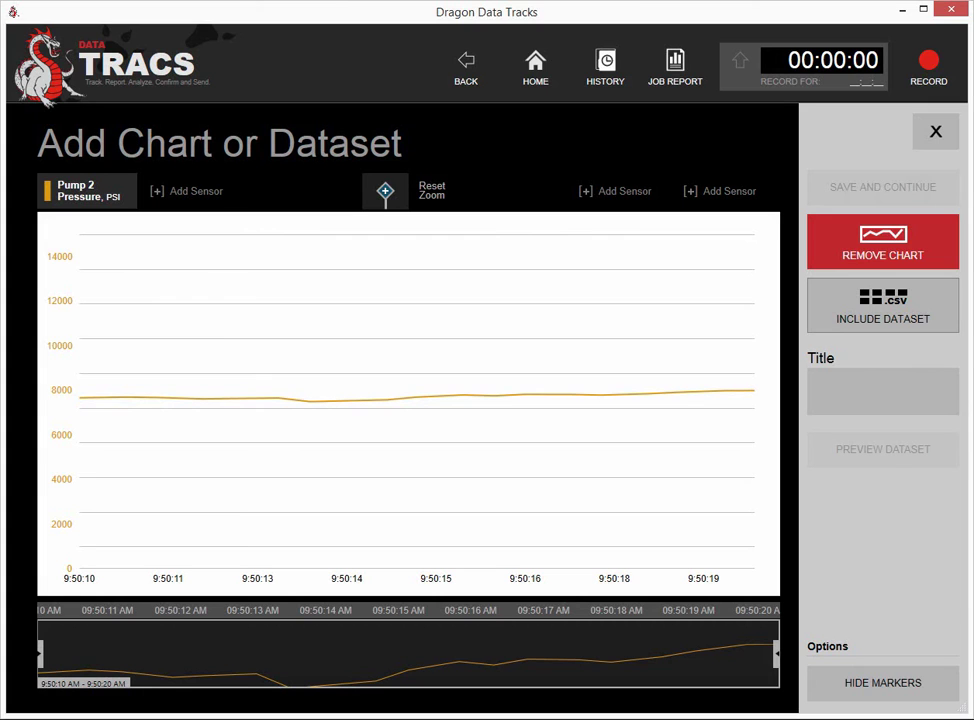
pyautogui.click(822, 325)
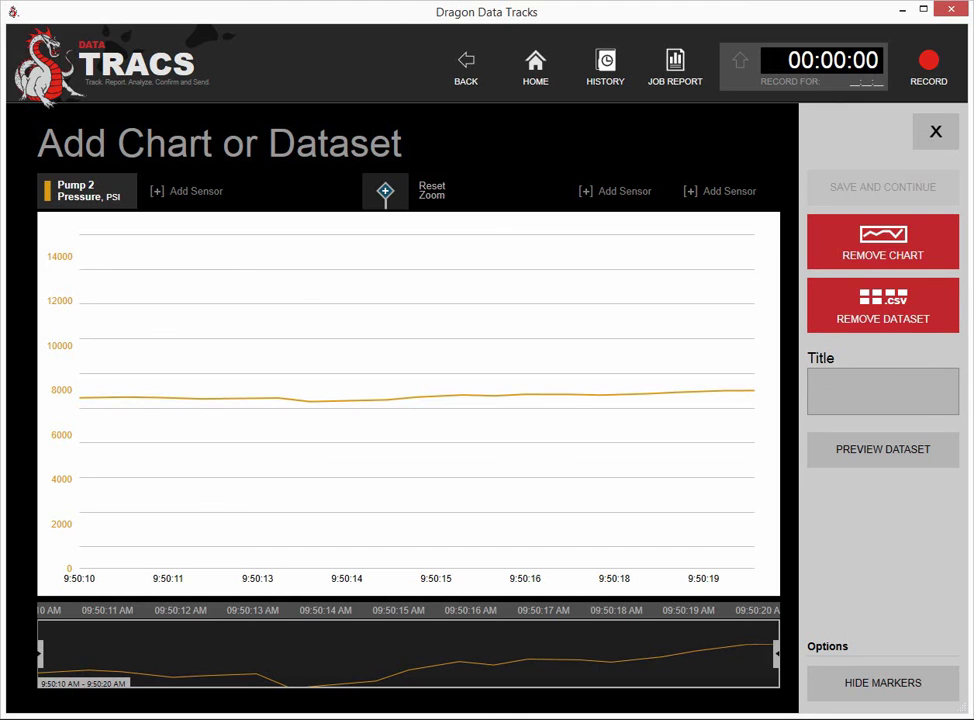
pyautogui.click(877, 383)
pyautogui.write('Job report')
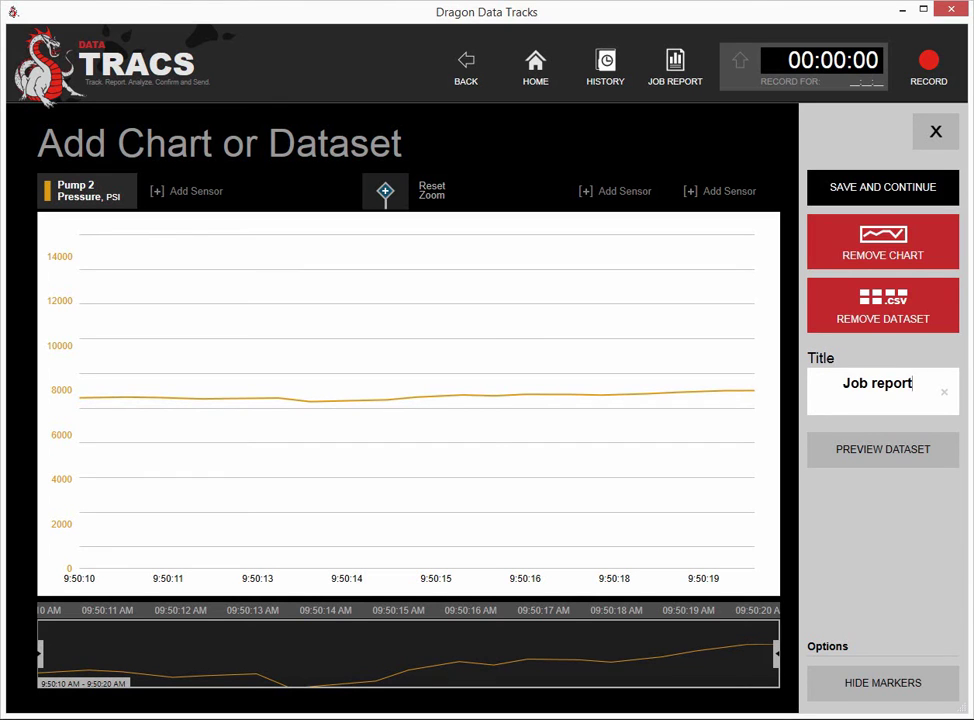
pyautogui.press('Return')
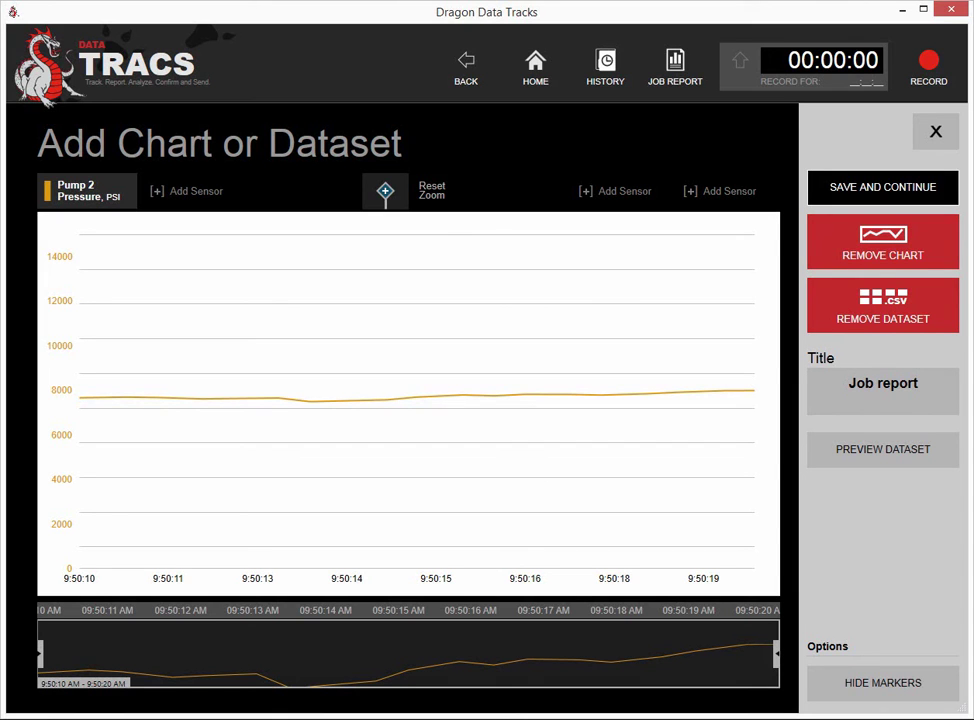
pyautogui.click(882, 187)
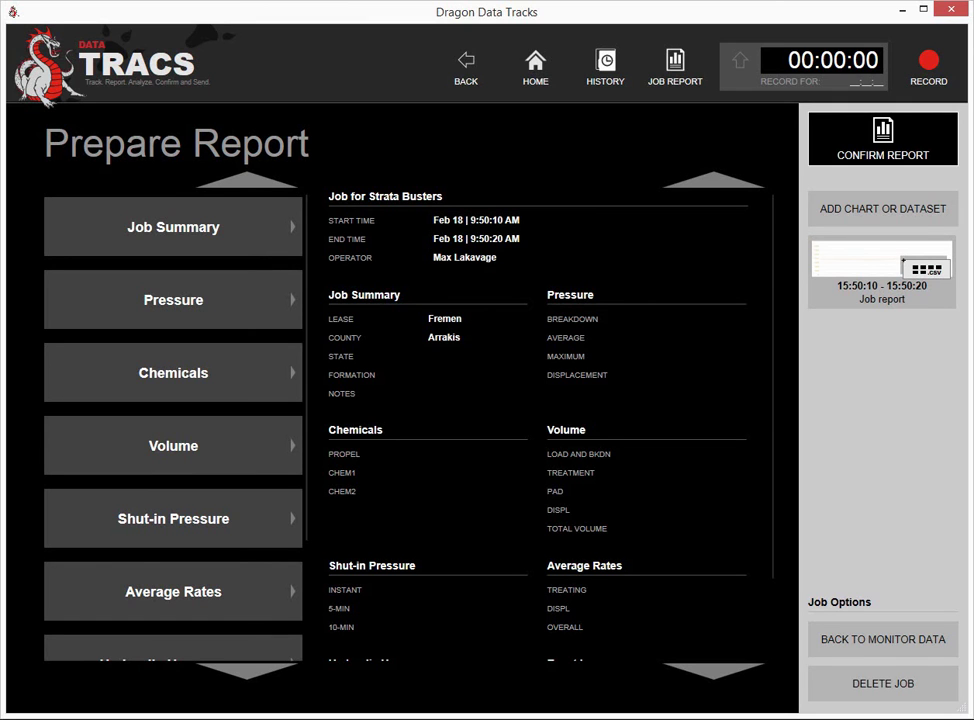
# Confirm the Strata Busters report to reach the Send Report page
pyautogui.click(883, 140)
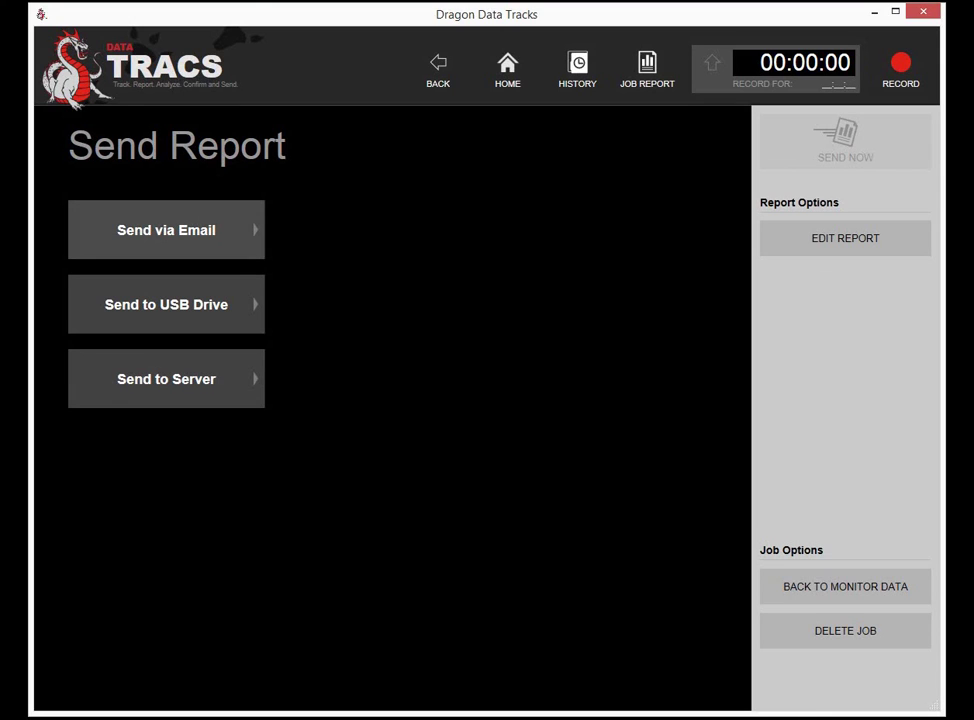
# E-mail the report PDF with RAW DATA .CSV attached to the boss's e-mail address
pyautogui.click(166, 230)
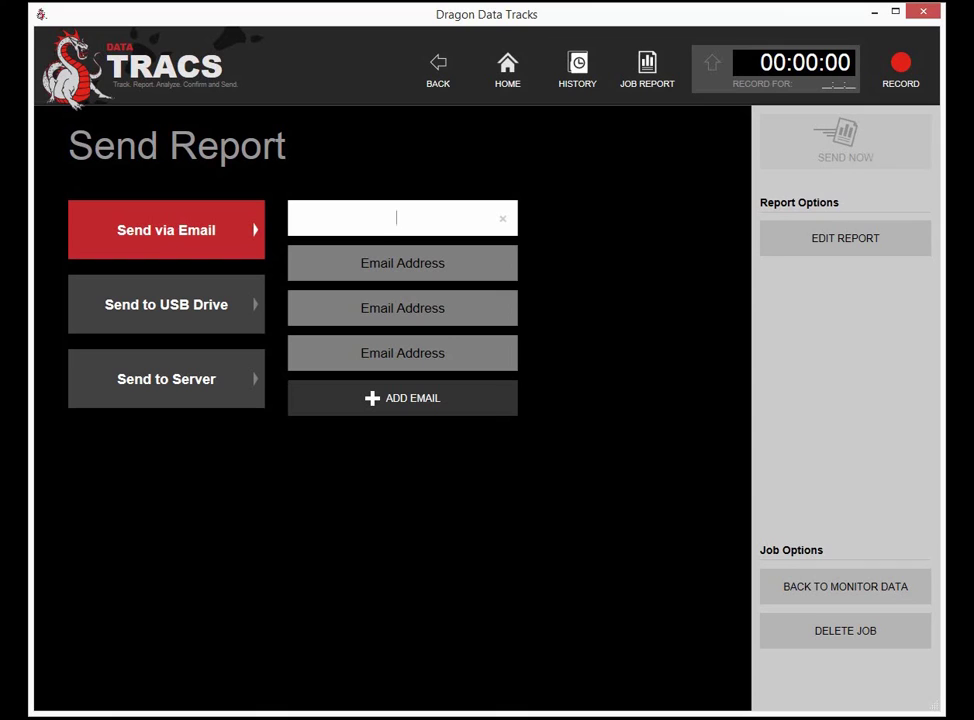
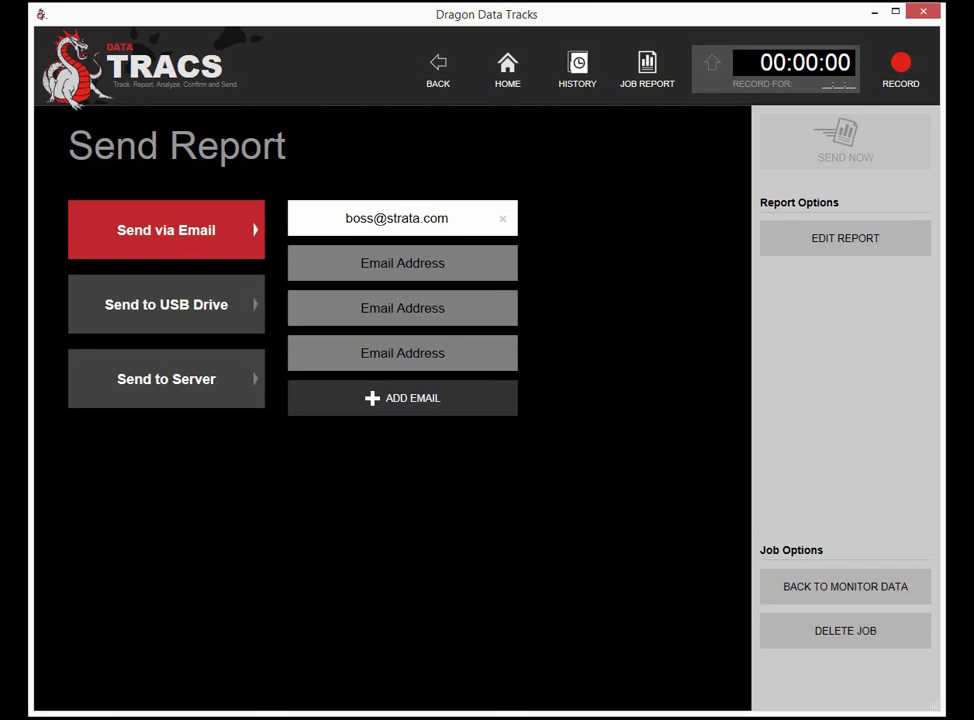
pyautogui.click(402, 263)
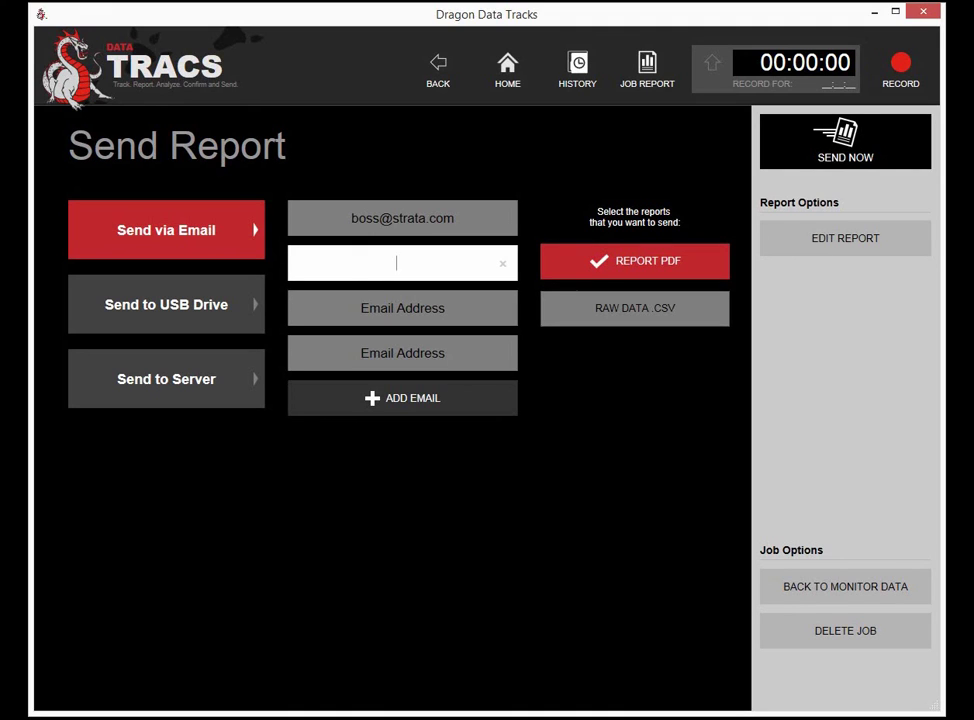
pyautogui.click(634, 308)
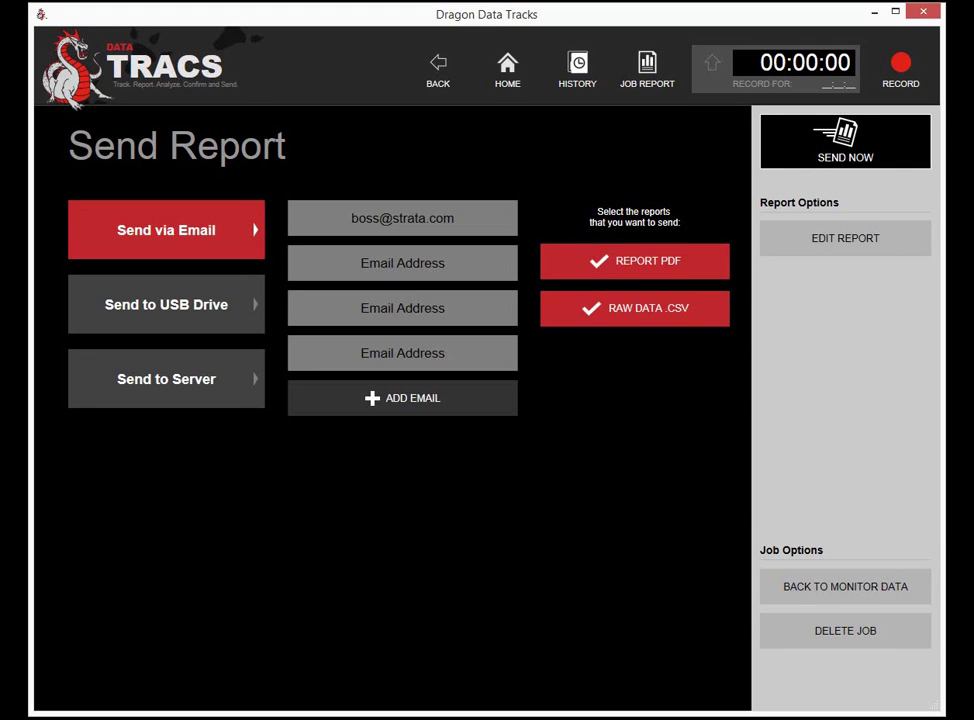
pyautogui.click(845, 141)
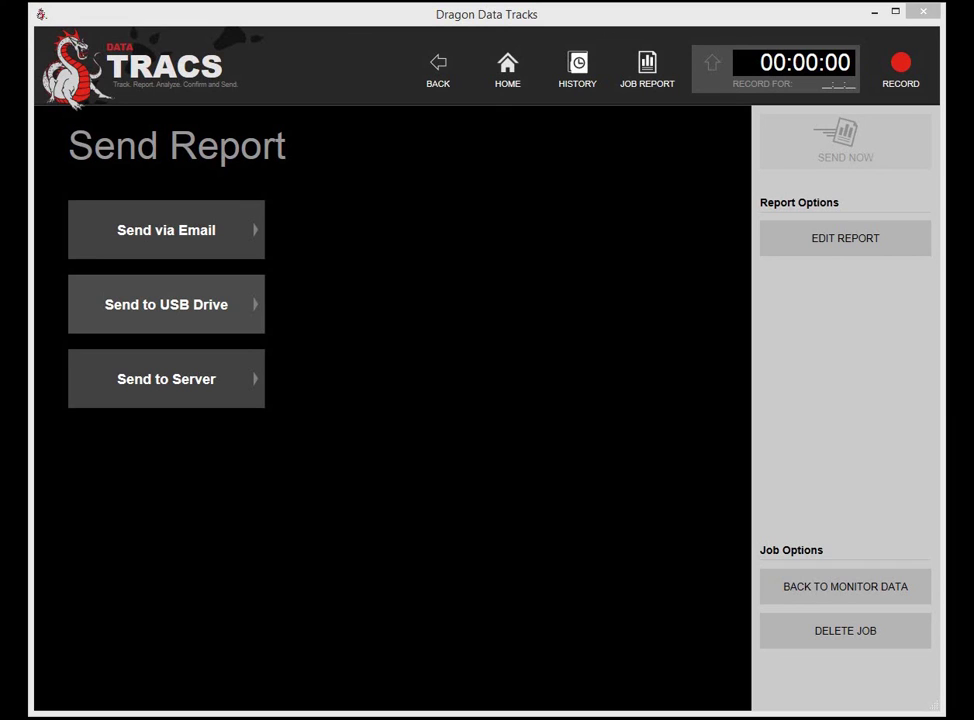
# Copy the report PDF and RAW DATA .CSV to the E:\ USB drive
pyautogui.click(166, 304)
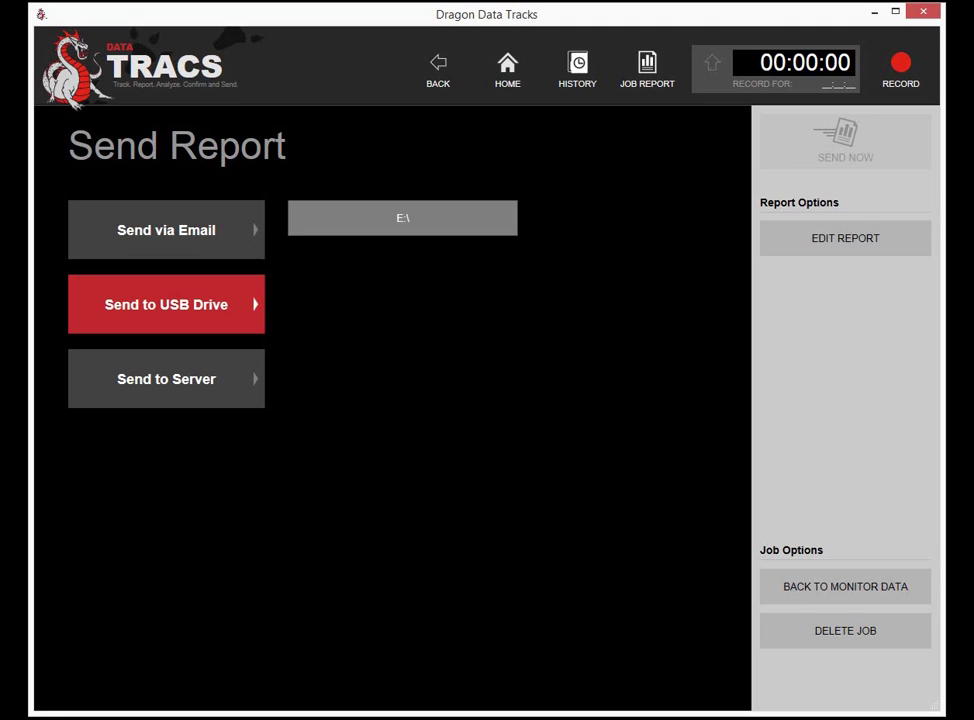
pyautogui.click(402, 218)
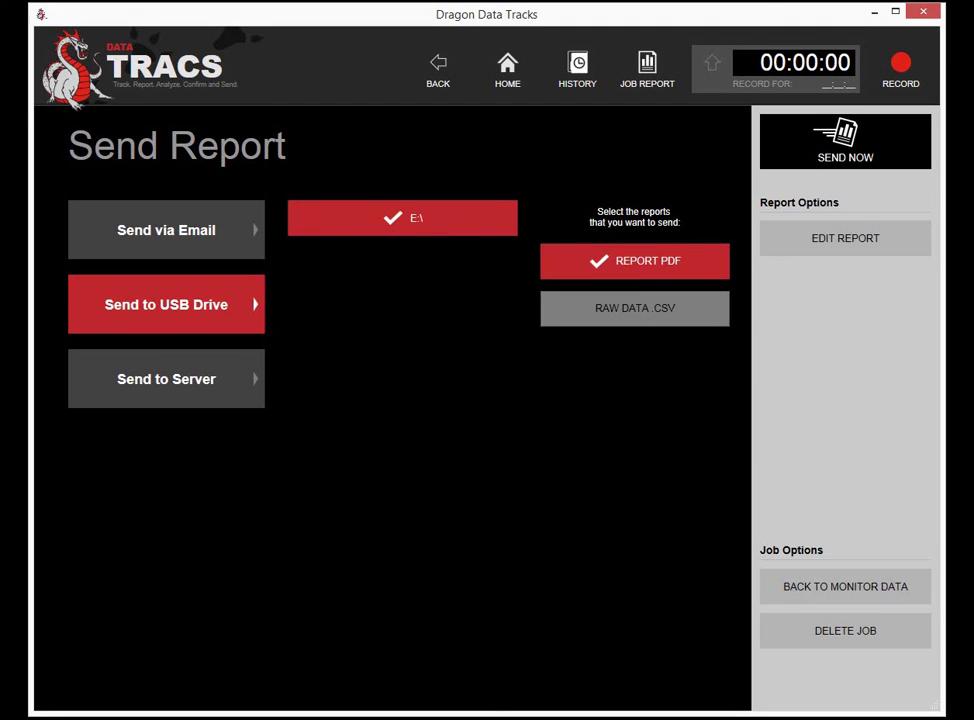
pyautogui.click(634, 308)
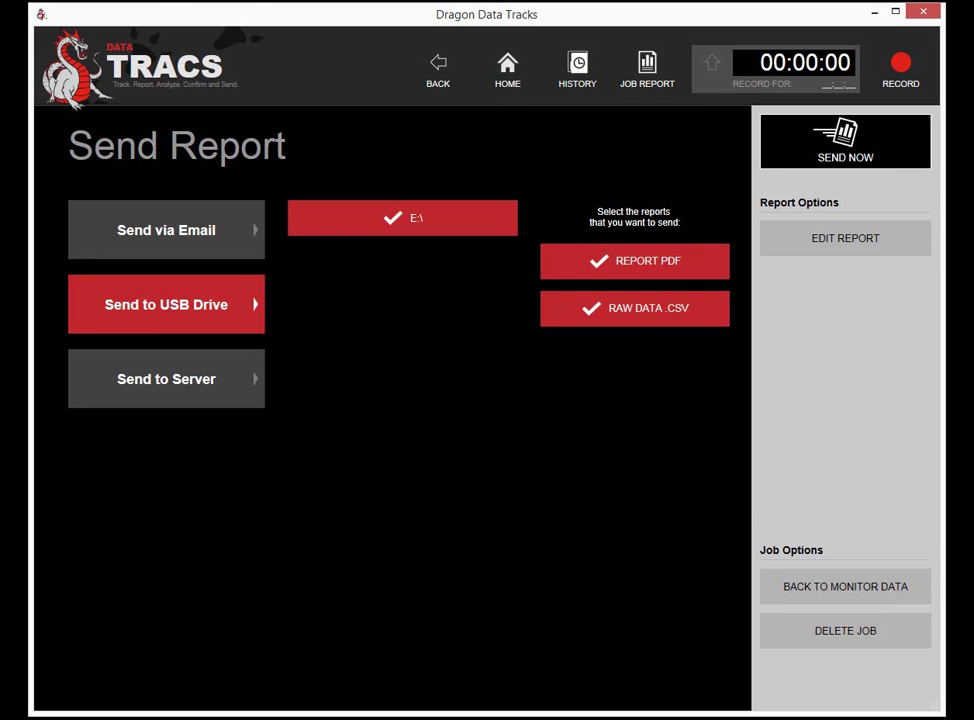
pyautogui.click(845, 140)
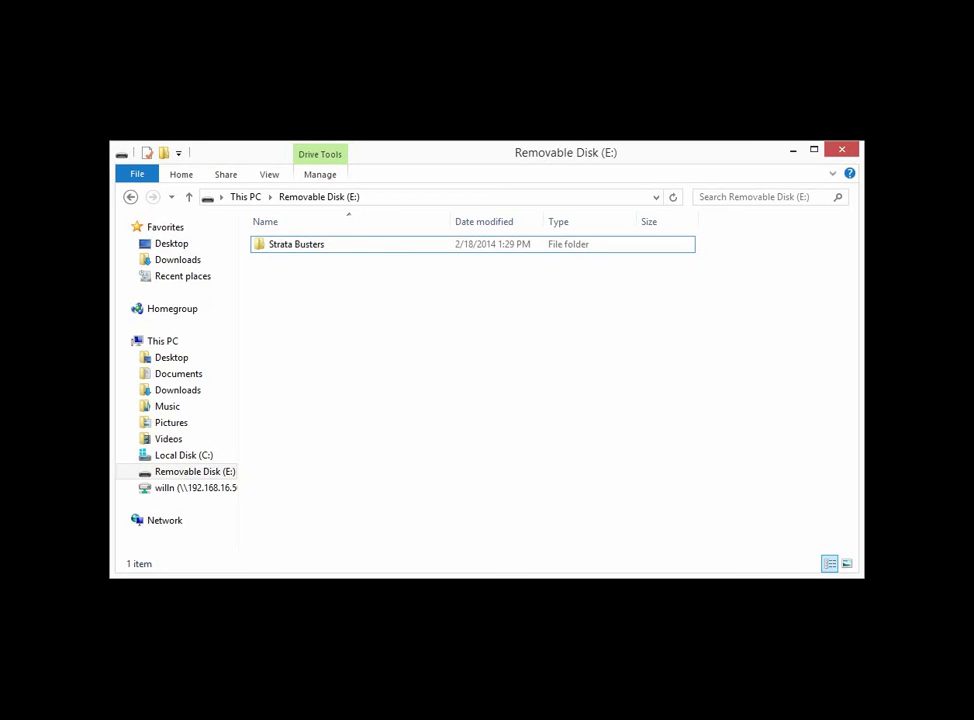
# Open the Strata Busters folder on Removable Disk (E:) to check the copied files
pyautogui.click(296, 244)
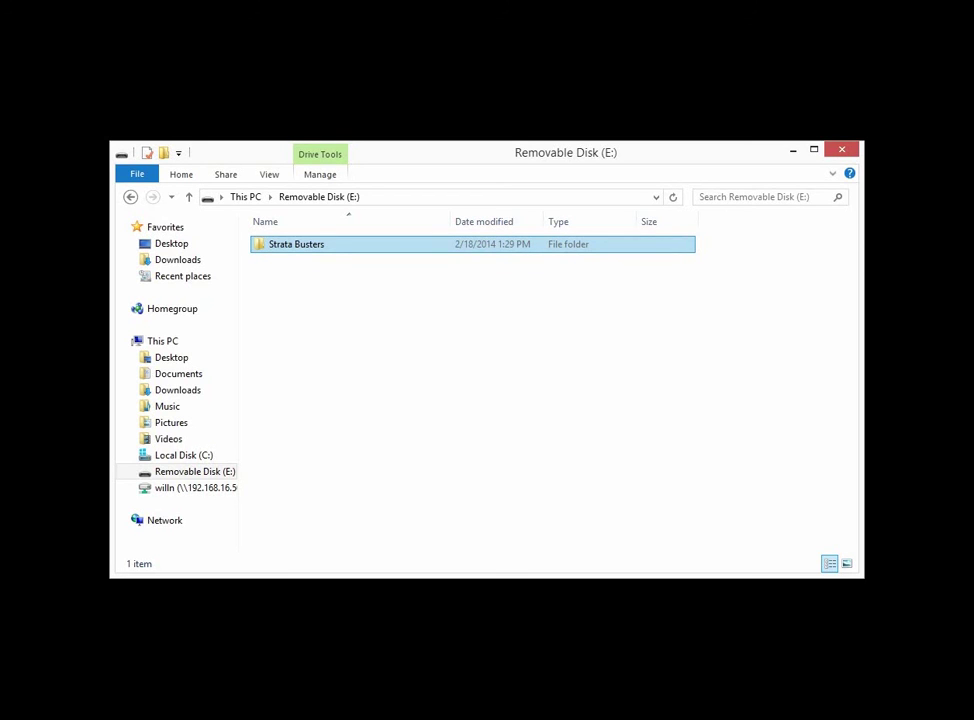
pyautogui.press('Return')
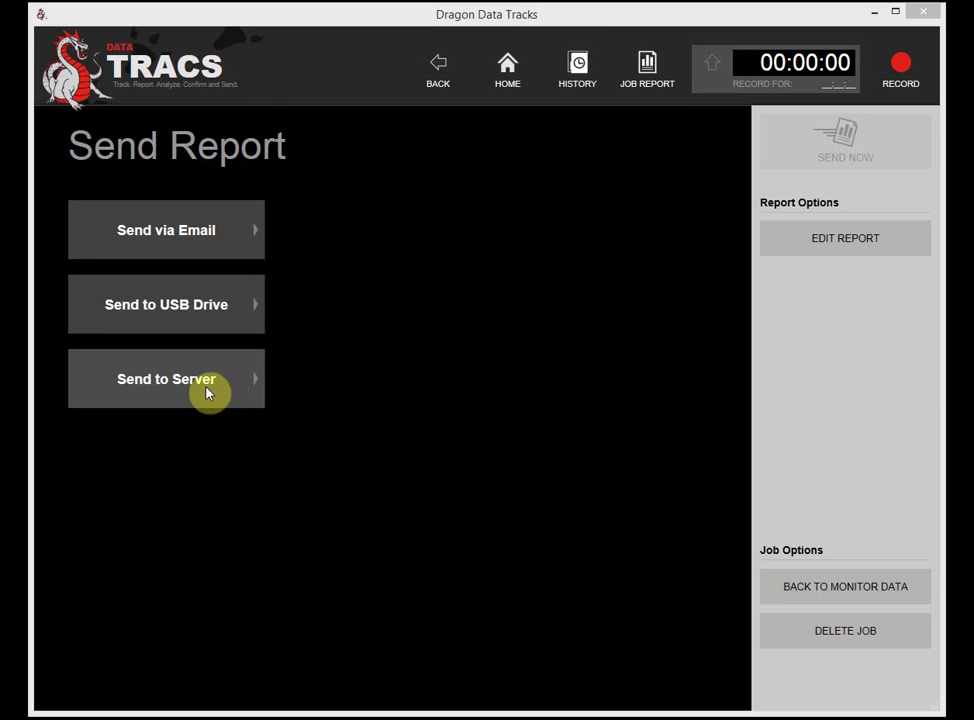
# Send the report PDF and RAW DATA .CSV to the server's J:\ network drive
pyautogui.click(206, 393)
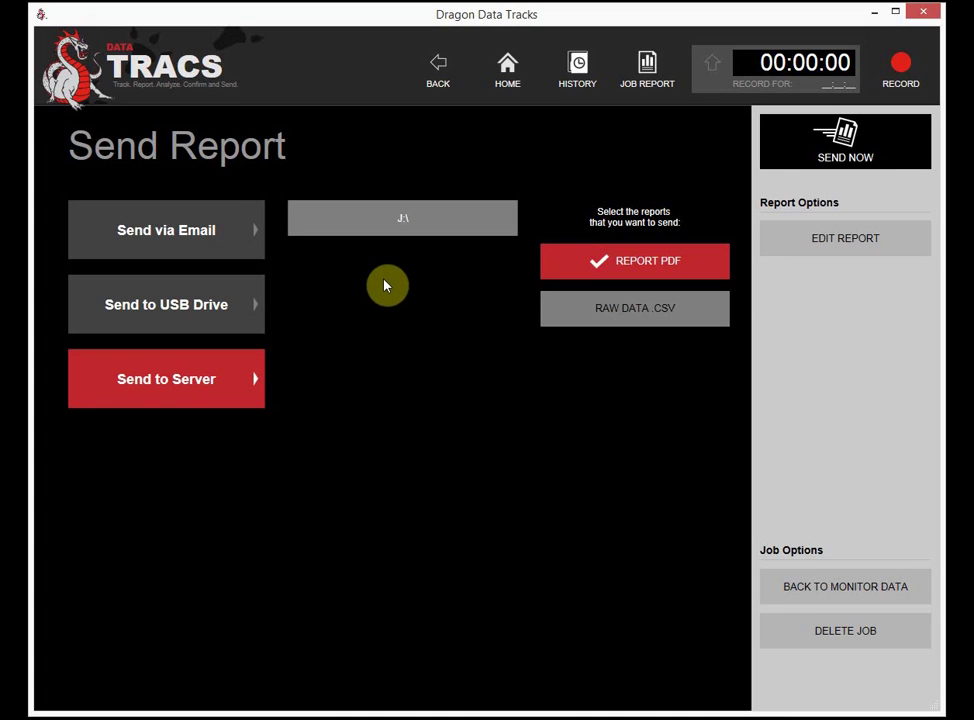
pyautogui.click(400, 222)
pyautogui.click(400, 222)
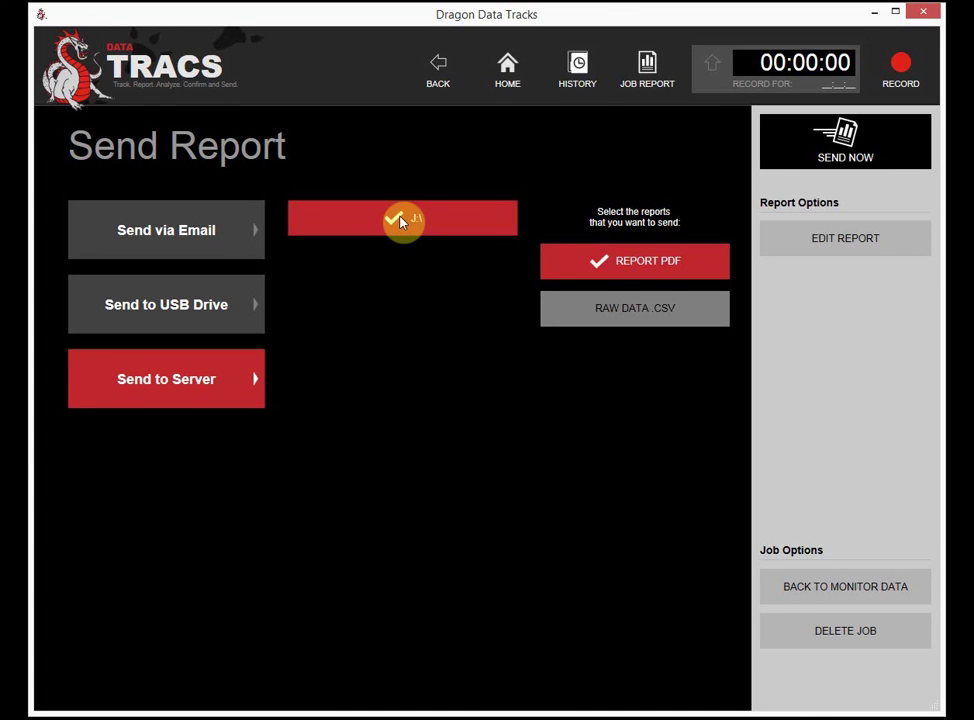
pyautogui.click(642, 318)
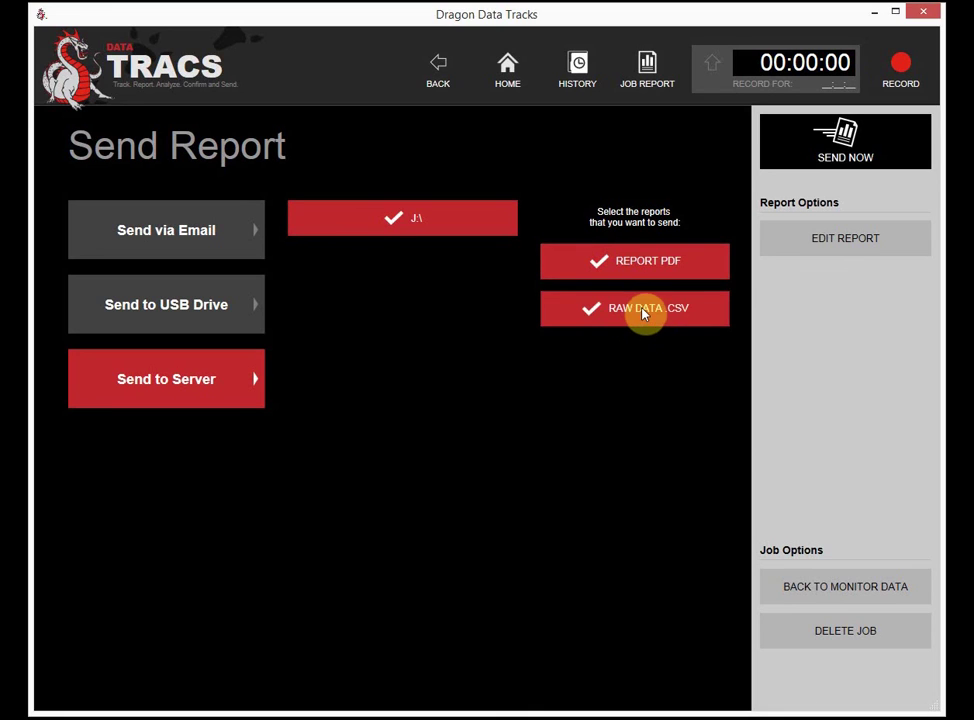
pyautogui.click(807, 152)
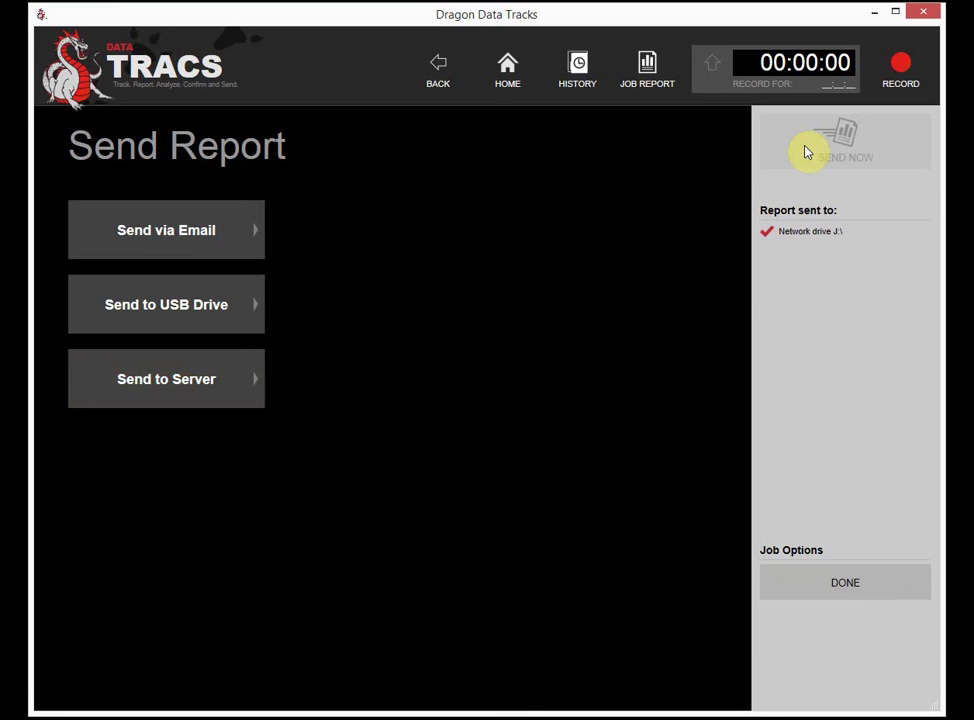